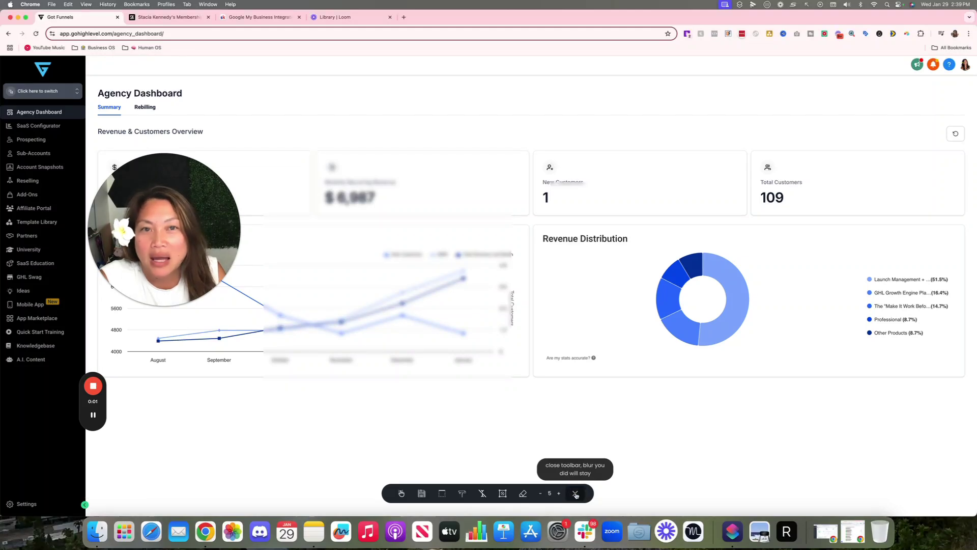
Step: Open the agency Settings from the bottom of the left sidebar
left_click(576, 494)
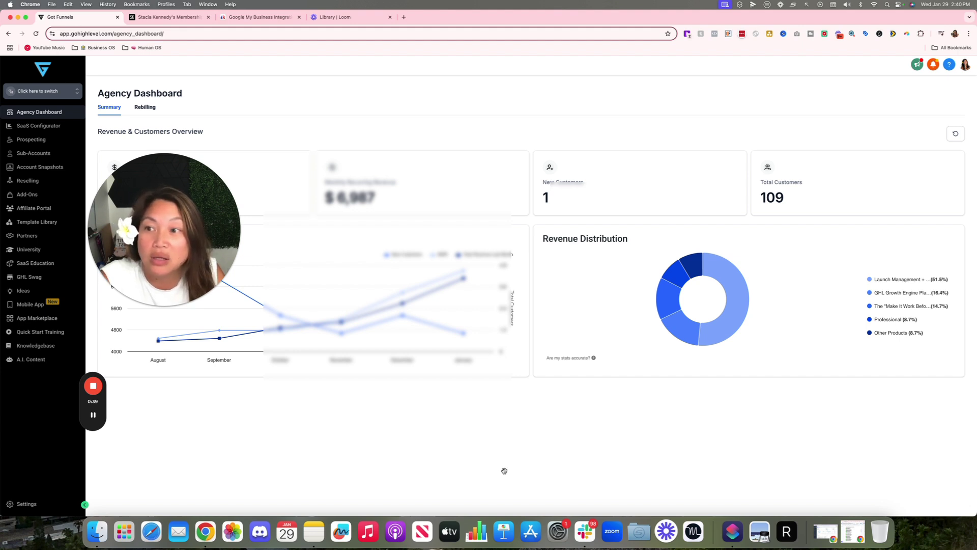
Step: Go to agency Settings and show the Team page with existing members, user types and locations
left_click(35, 504)
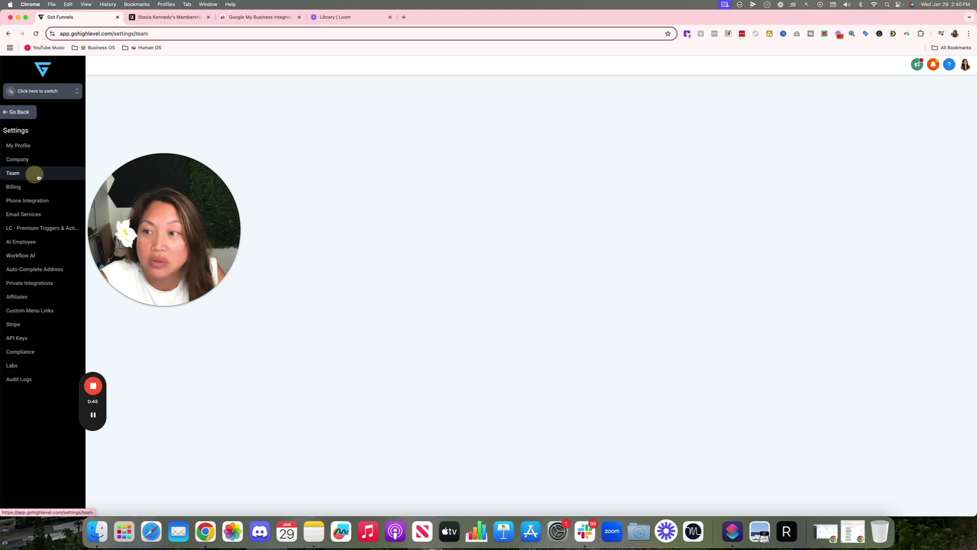
left_click(34, 173)
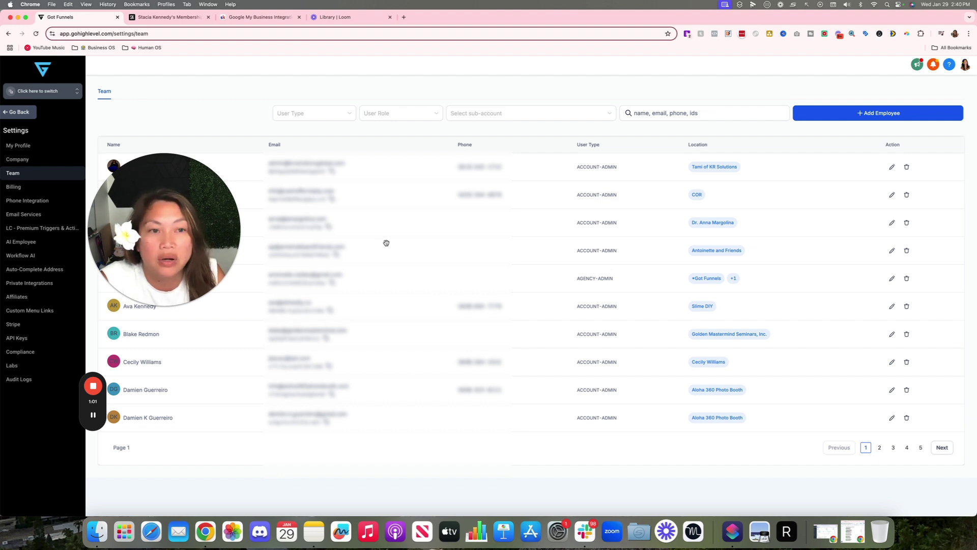
Step: Start a new employee, reveal the password option, and show Roles & Permissions (Agency, Admin)
left_click(838, 116)
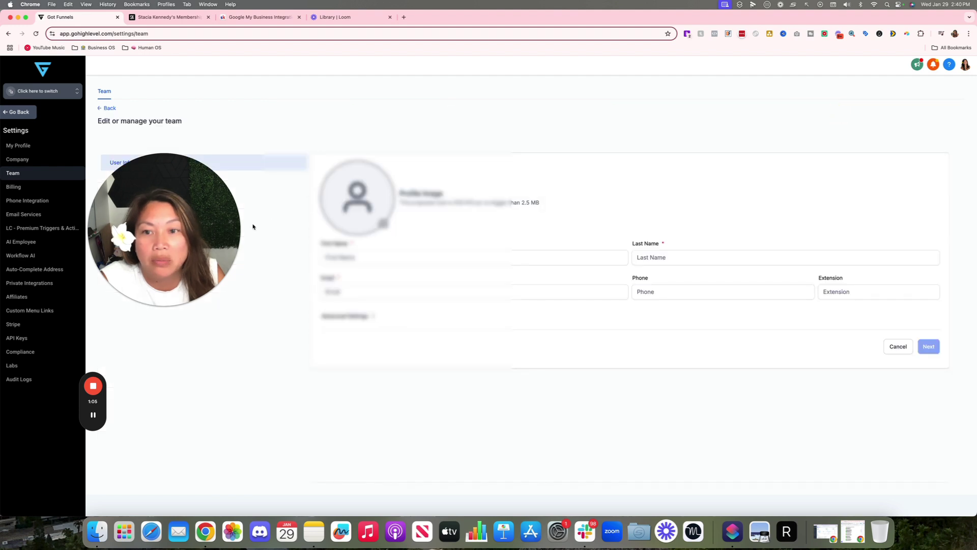
left_click_drag(145, 235, 175, 319)
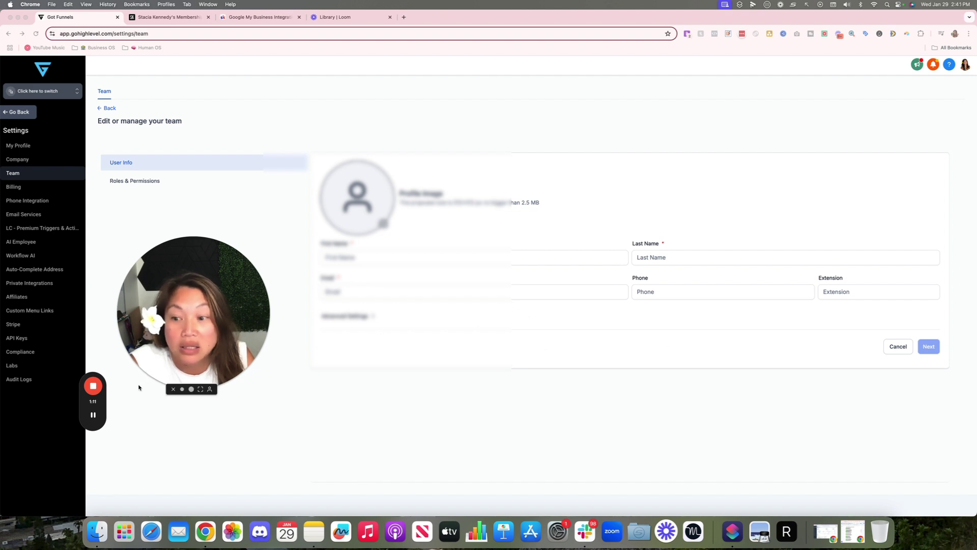
mouse_move(102, 417)
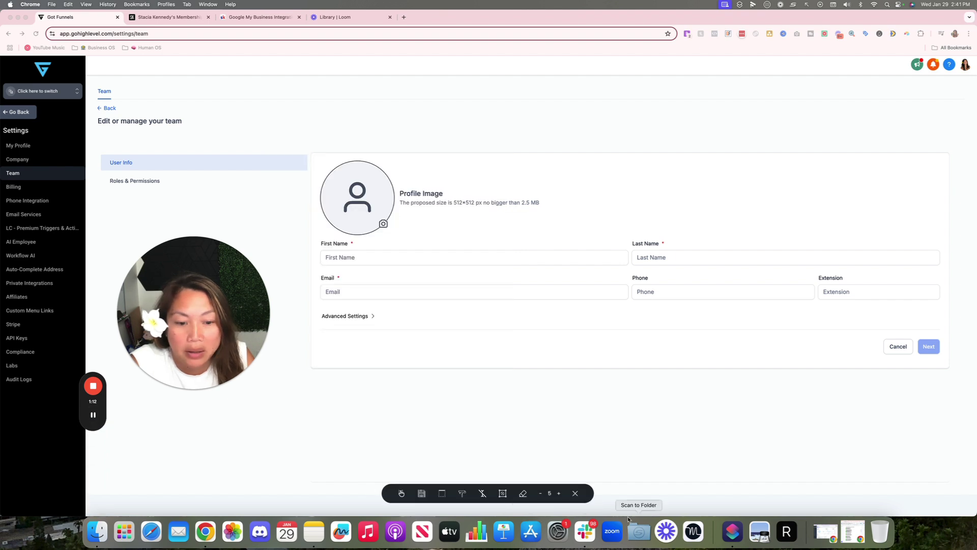
left_click(577, 493)
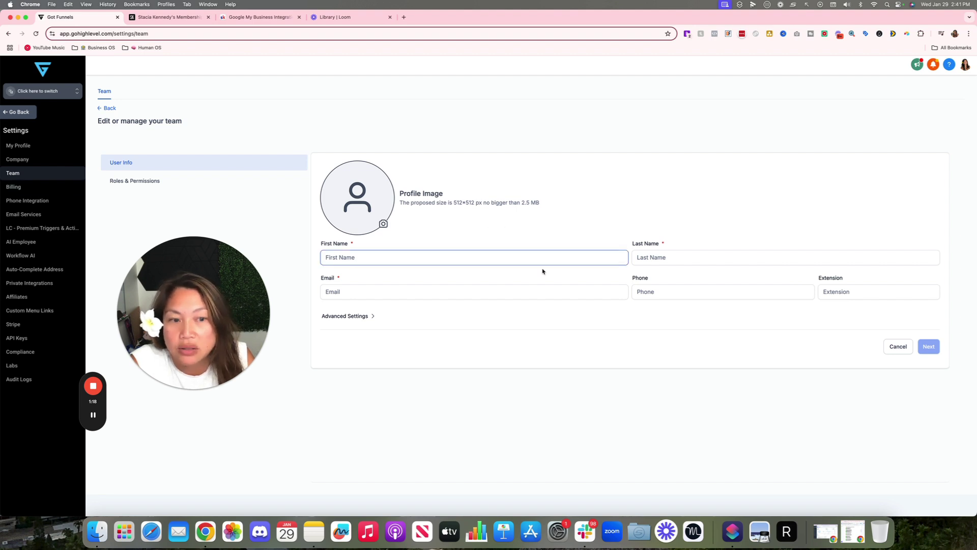
left_click(347, 317)
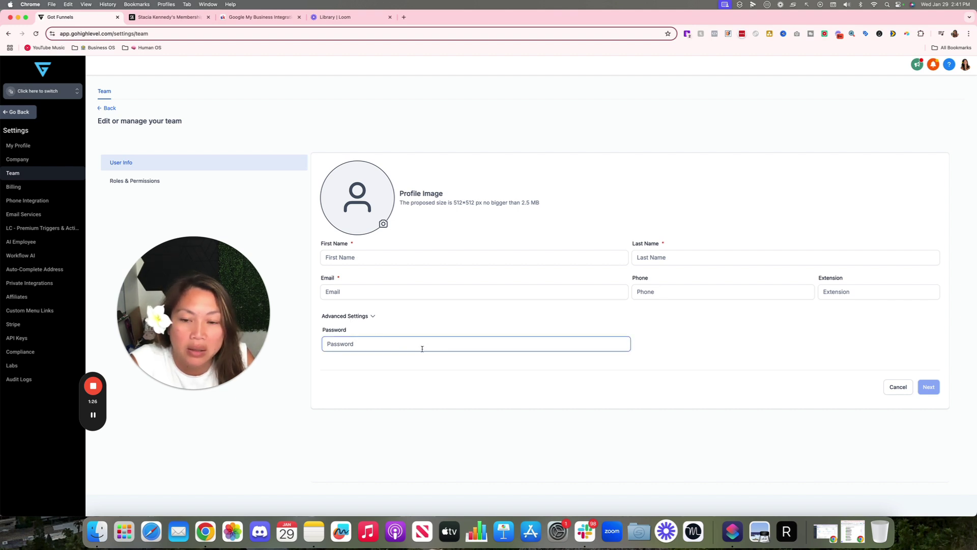
left_click(155, 182)
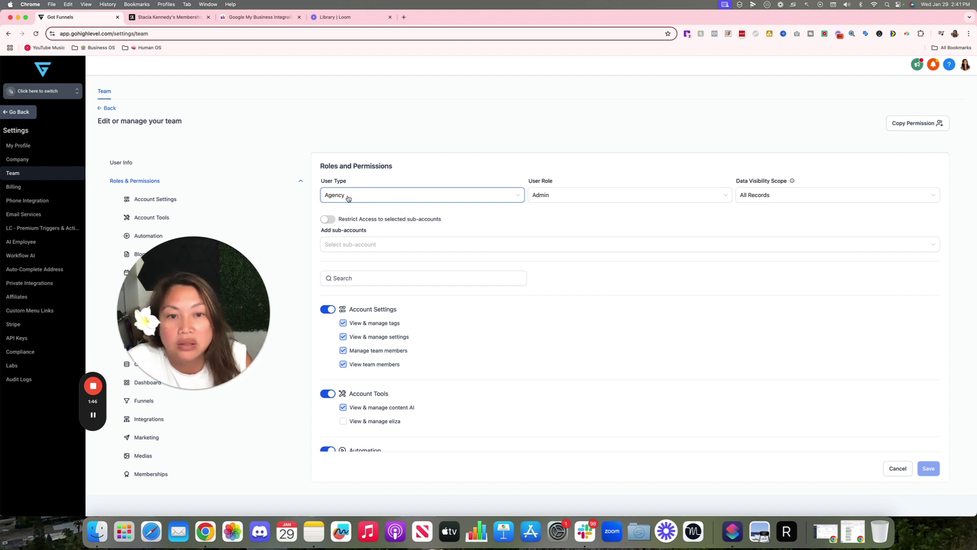
Step: Make the new member an Account user with the Got Funnels sub-account assigned
left_click(404, 197)
left_click(359, 226)
left_click(356, 233)
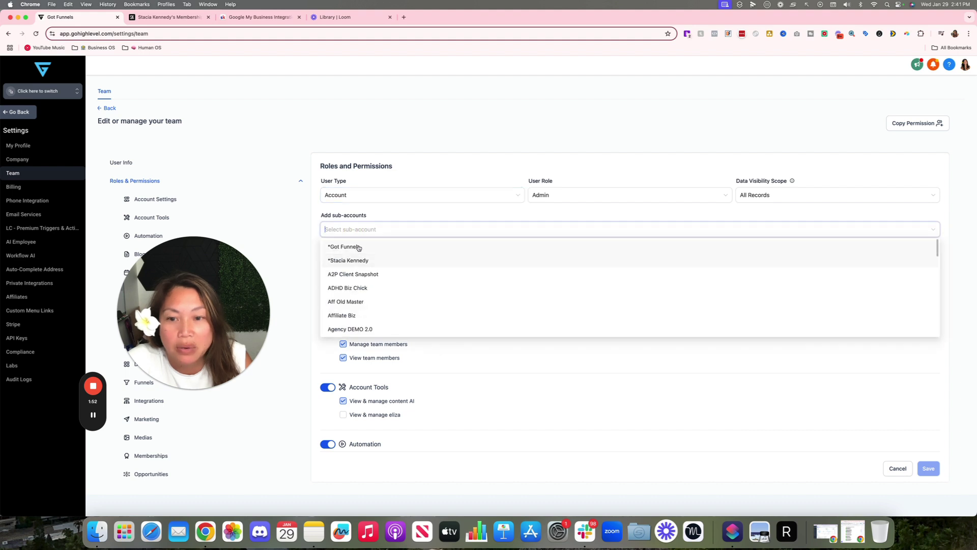
left_click(349, 246)
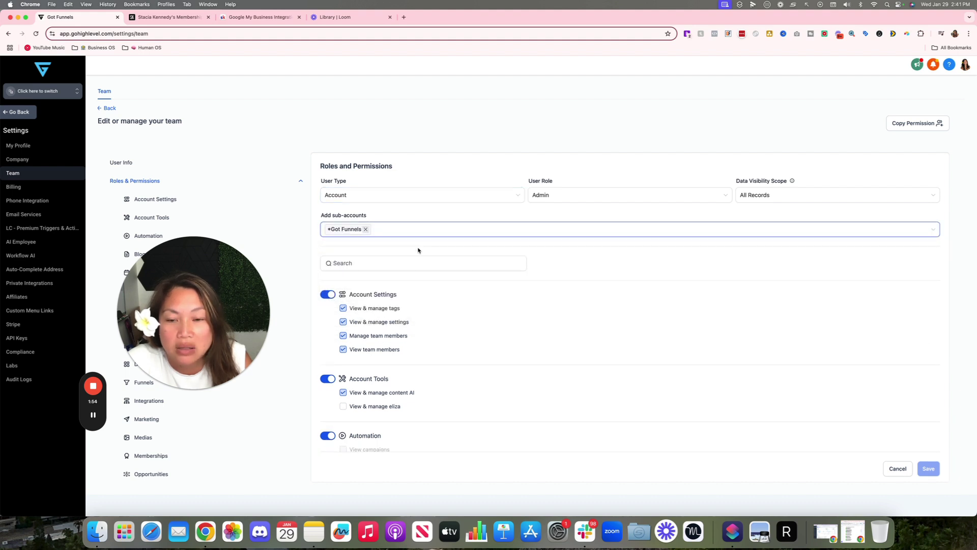
left_click(381, 257)
left_click(397, 285)
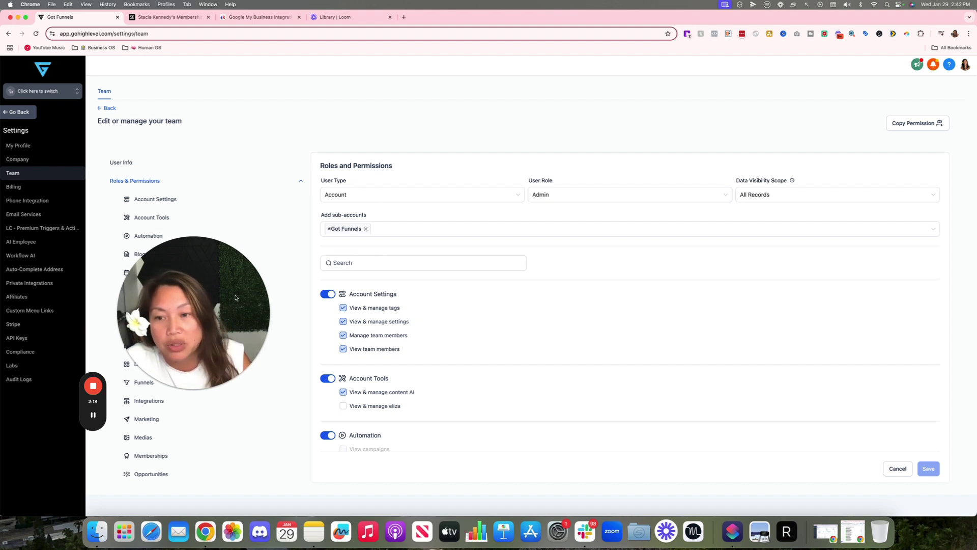
Step: Set the member's User Type back to Agency and remove the Got Funnels sub-account
left_click_drag(234, 297, 226, 361)
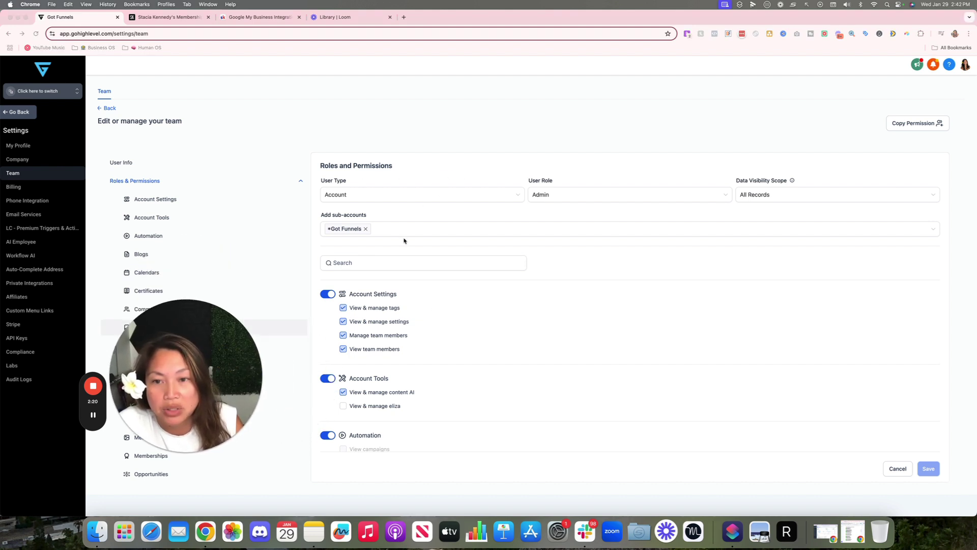
left_click(395, 194)
left_click(386, 198)
left_click(377, 211)
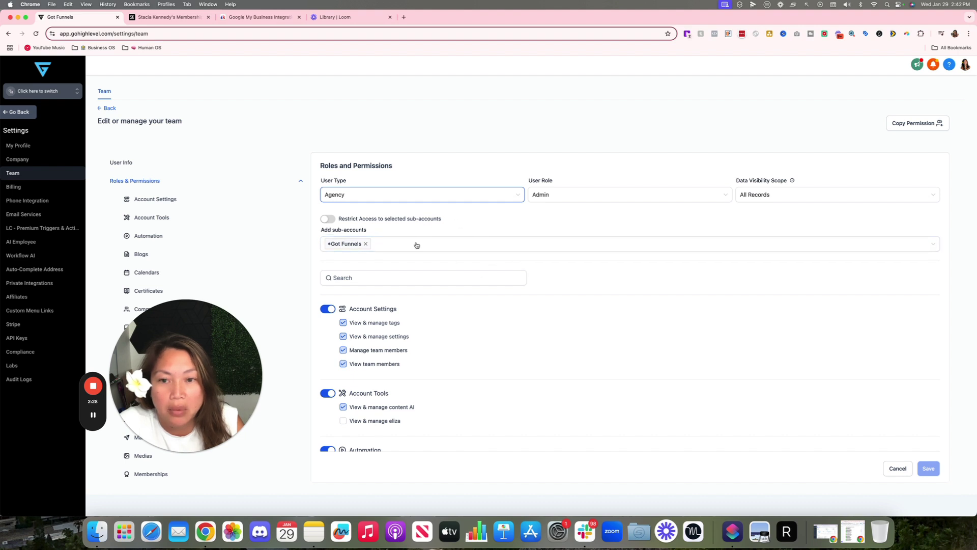
left_click(490, 277)
left_click(358, 249)
left_click(366, 244)
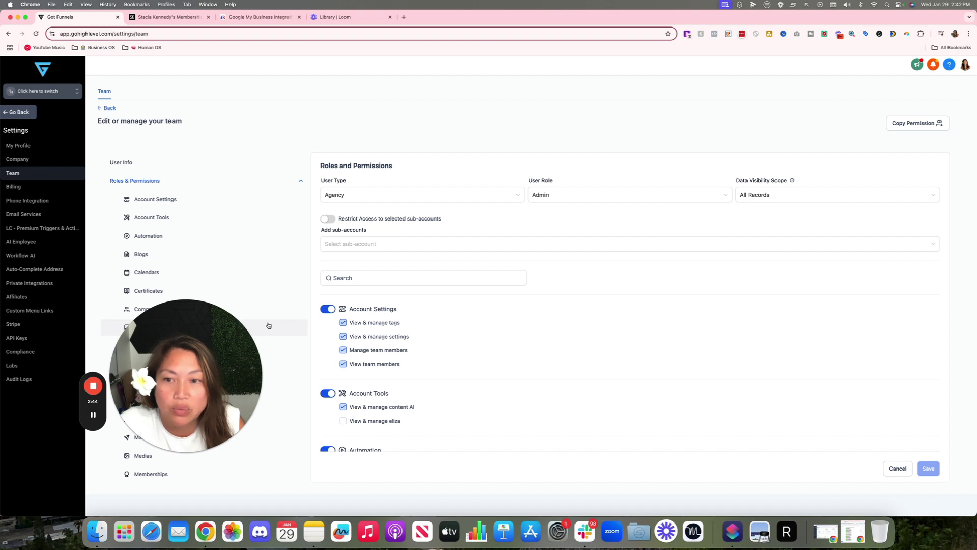
Step: Switch to the Agency DEMO 2.0 sub-account and look over its empty dashboard
left_click_drag(232, 336, 292, 109)
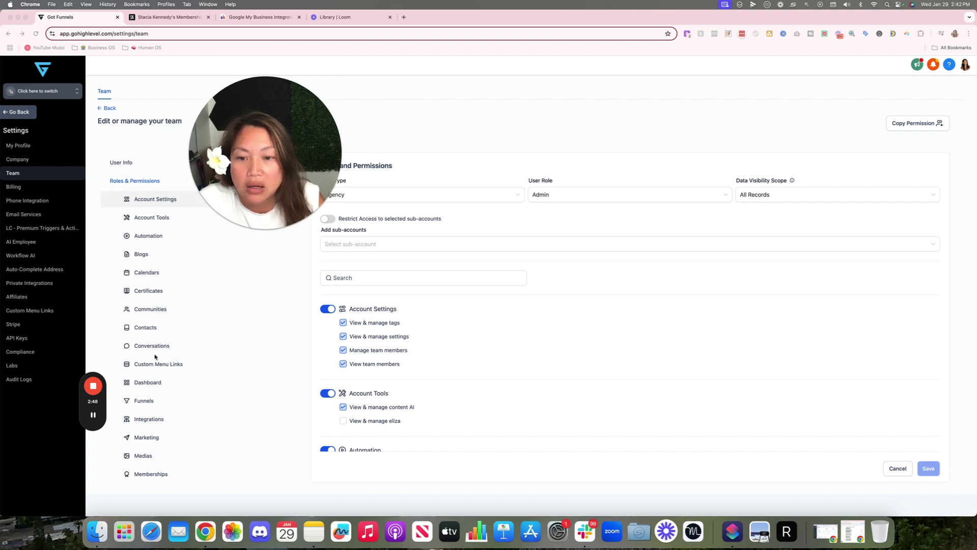
scroll(342, 381, "down", 10)
scroll(257, 393, "down", 3)
scroll(192, 395, "up", 3)
scroll(315, 325, "up", 5)
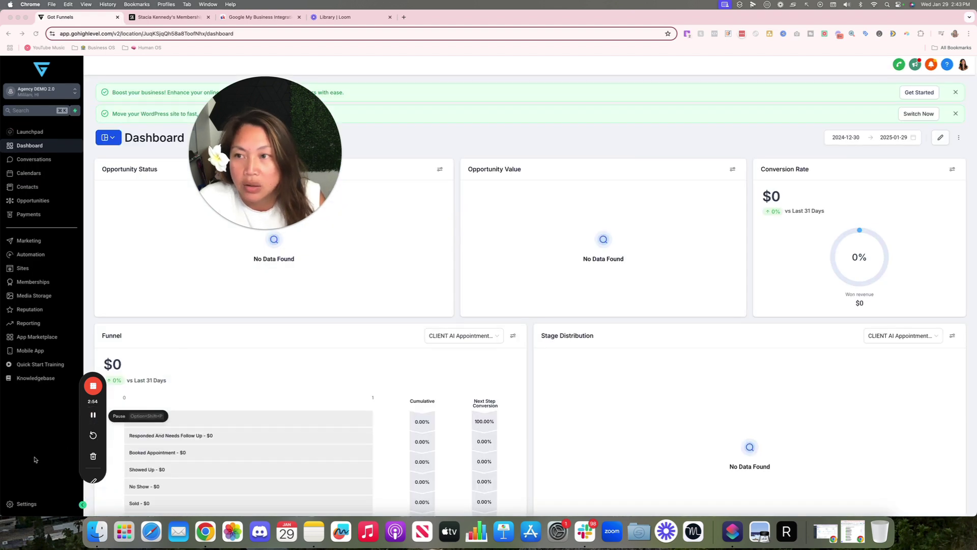
Step: Open the sub-account's Settings and view My Staff, listing only the agency owner
left_click(26, 503)
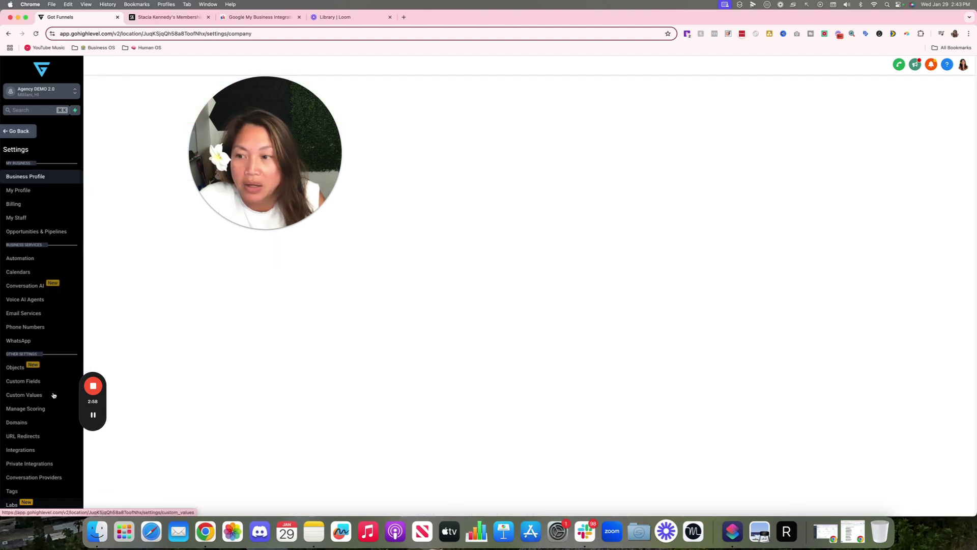
left_click(14, 218)
left_click_drag(254, 191, 509, 235)
scroll(47, 246, "down", 1)
scroll(51, 239, "up", 1)
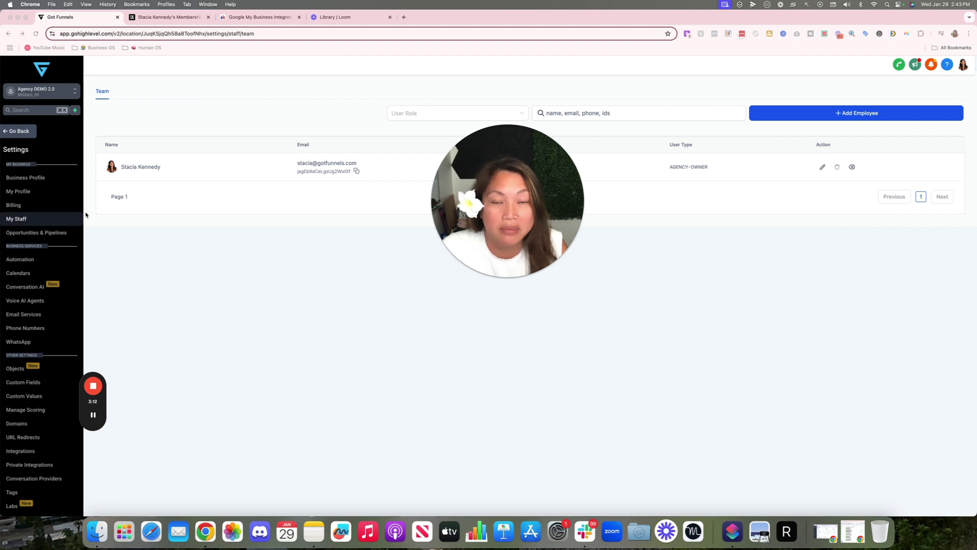
left_click(855, 117)
left_click_drag(561, 180, 313, 294)
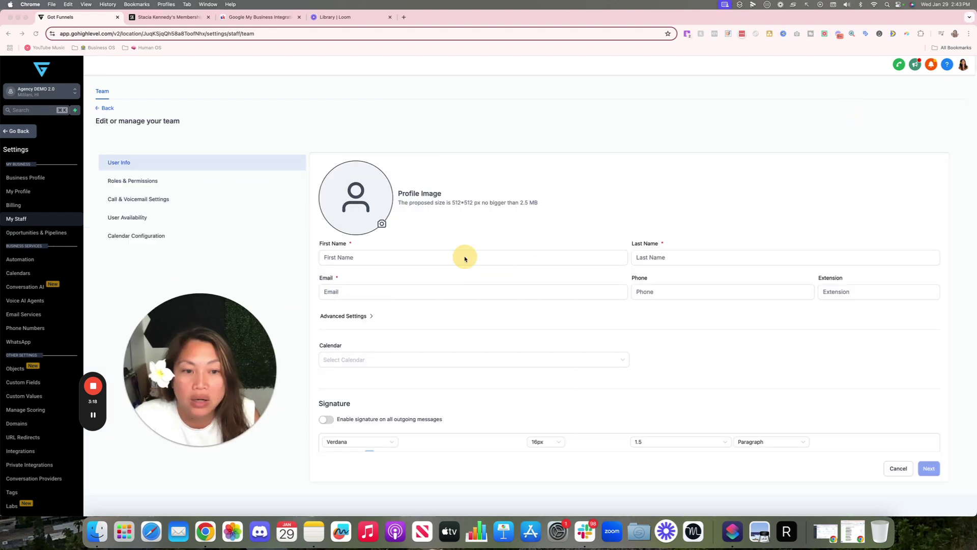
scroll(439, 339, "down", 4)
scroll(315, 335, "up", 1)
scroll(368, 327, "down", 1)
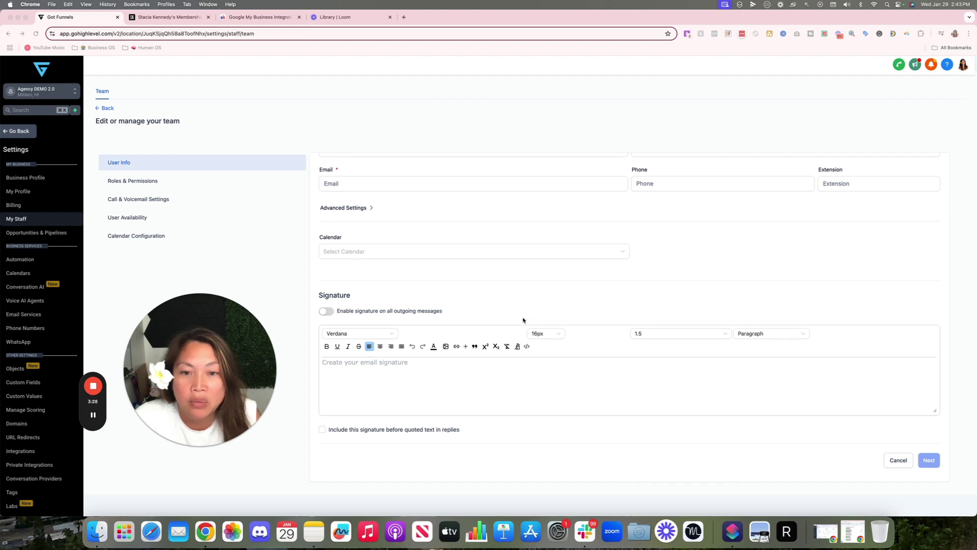
scroll(530, 324, "up", 3)
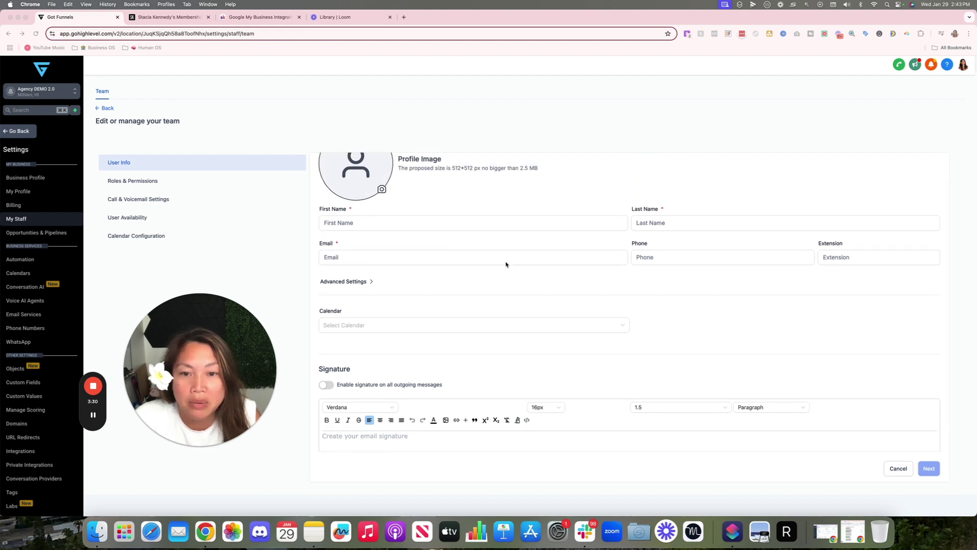
scroll(624, 307, "down", 2)
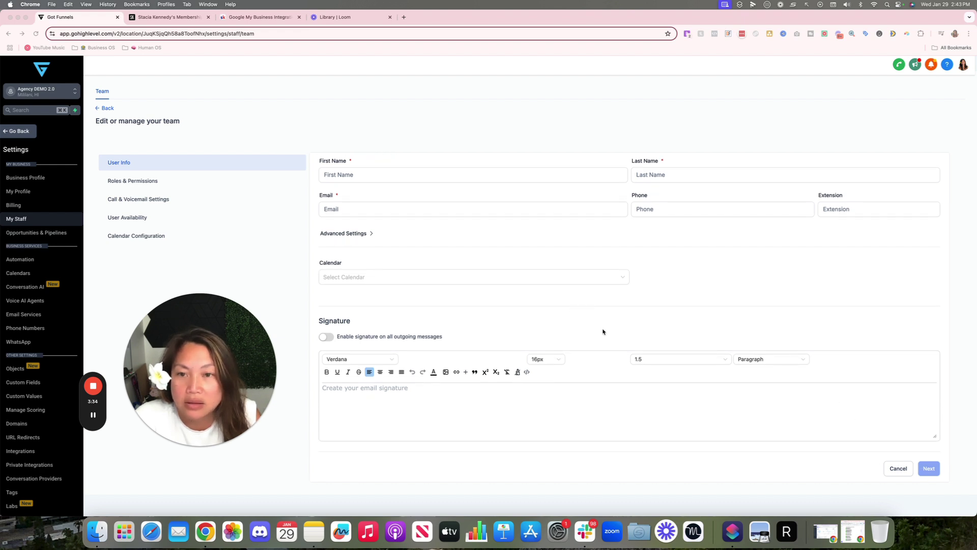
scroll(603, 331, "up", 3)
scroll(597, 322, "down", 3)
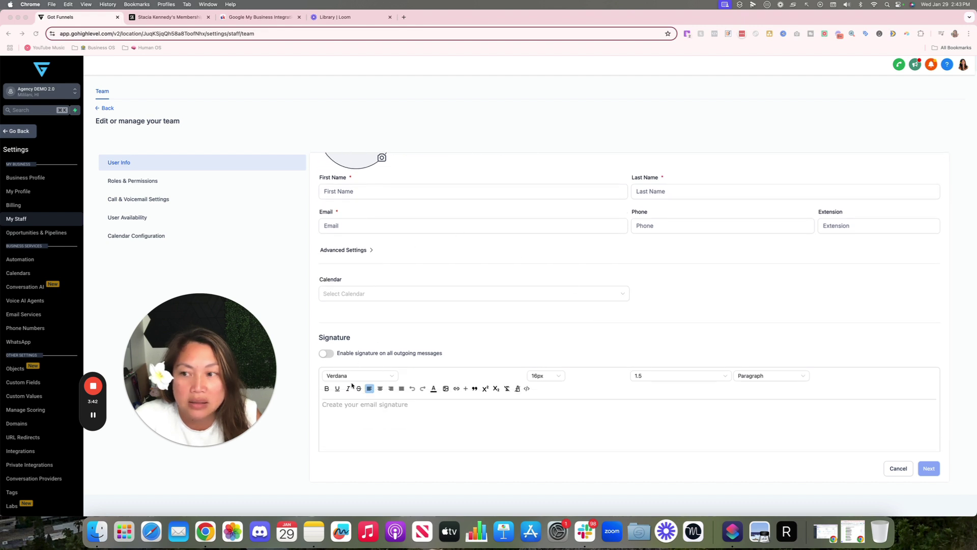
scroll(352, 385, "up", 3)
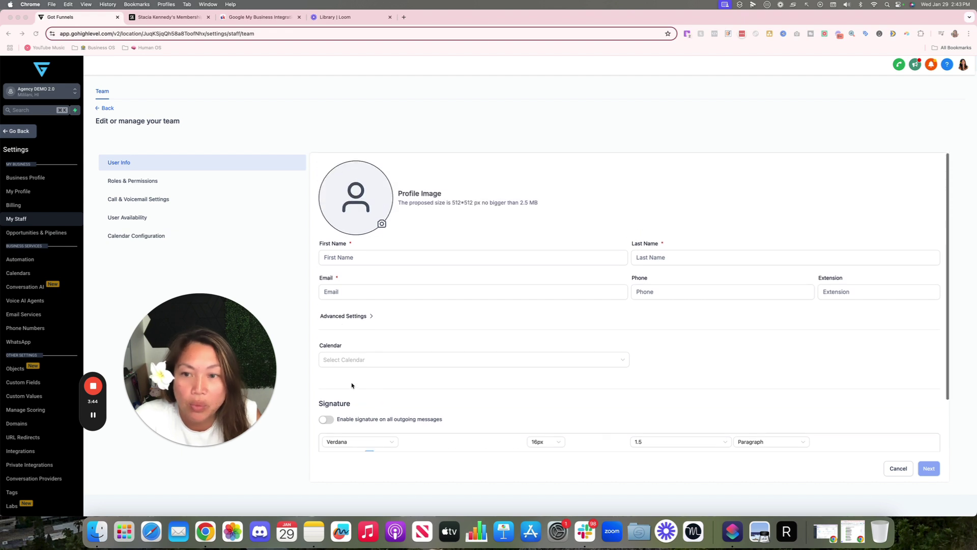
scroll(355, 284, "down", 5)
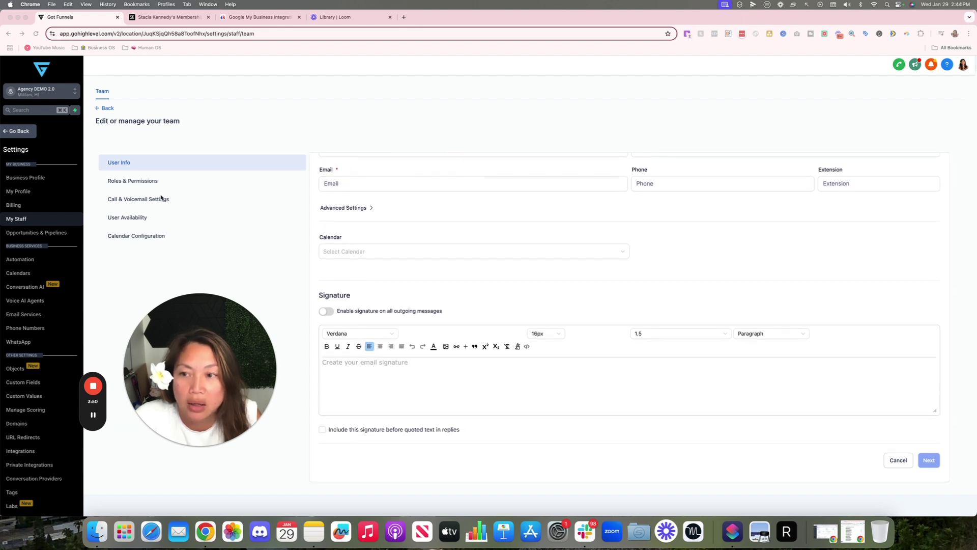
Step: Review the member's permission toggles, then view Call & Voicemail Settings (My Phone Number, 10-second timeout)
left_click(151, 181)
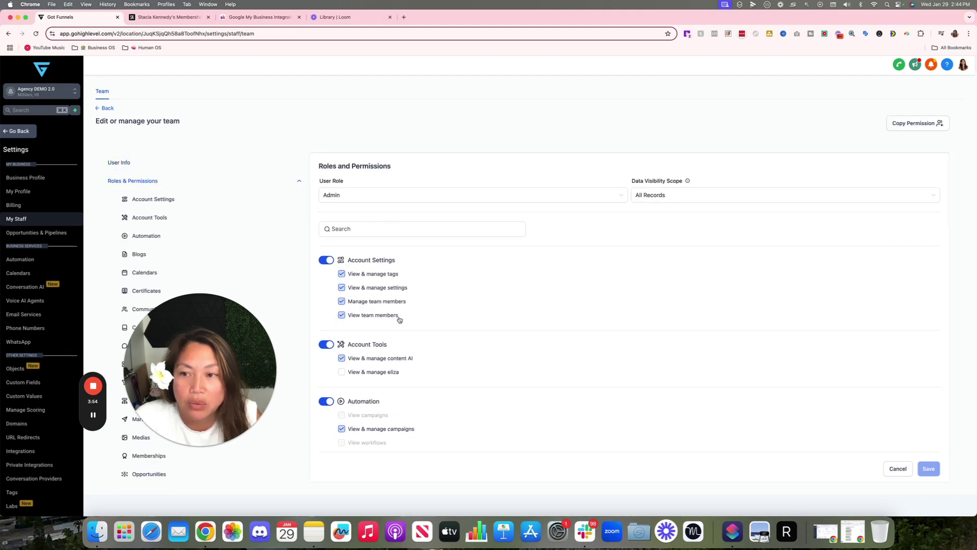
scroll(131, 191, "down", 2)
scroll(128, 187, "up", 2)
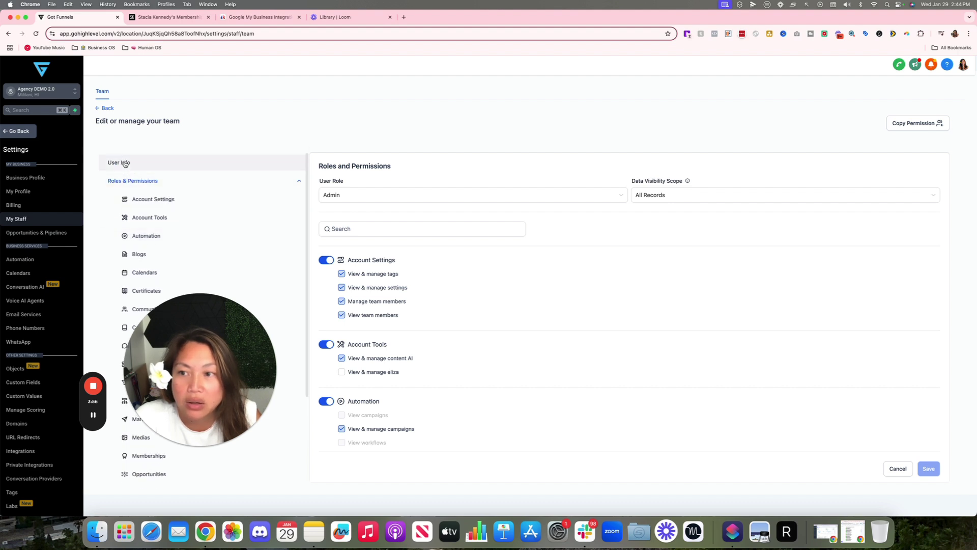
scroll(120, 193, "down", 2)
scroll(120, 193, "down", 3)
left_click_drag(201, 307, 876, 269)
scroll(176, 173, "up", 5)
scroll(171, 347, "down", 3)
scroll(171, 347, "down", 2)
left_click(151, 434)
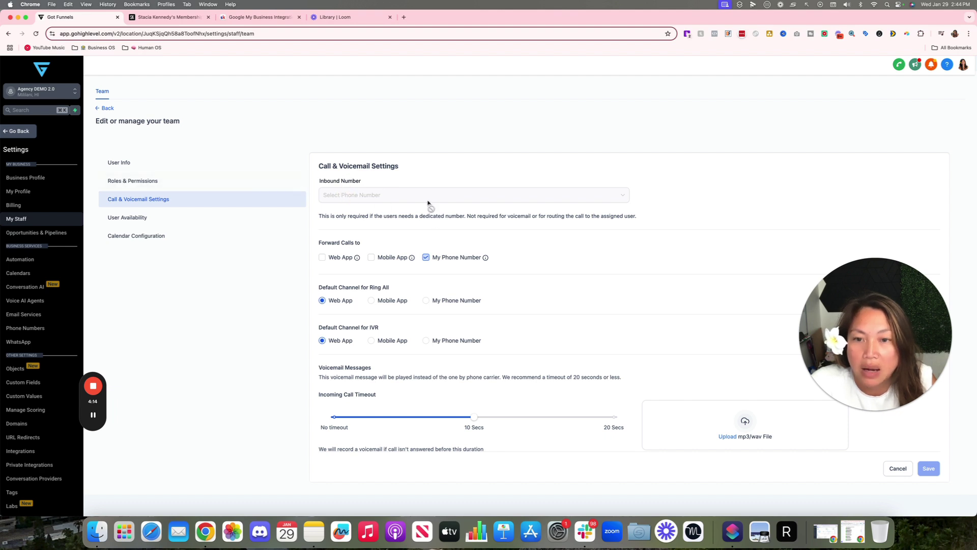
scroll(435, 223, "down", 1)
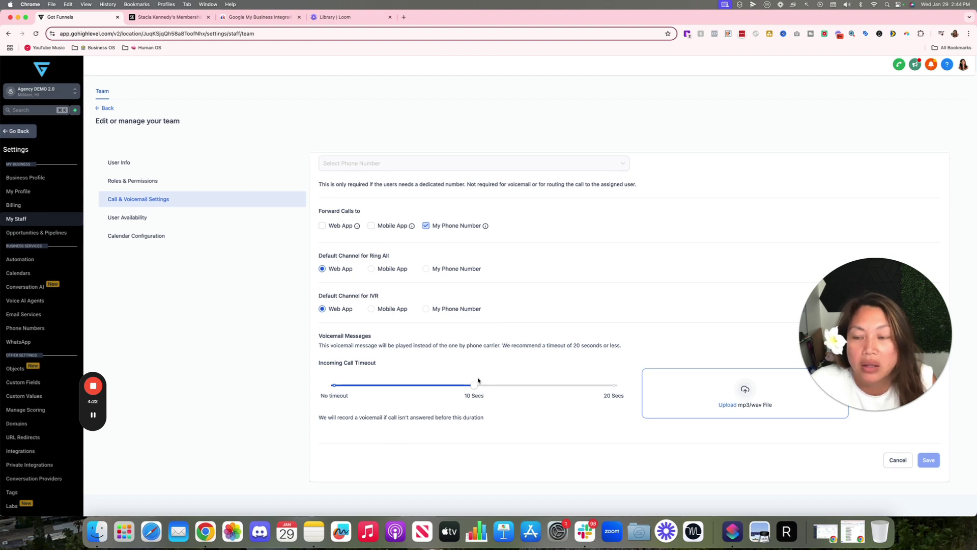
Step: Check the member's User Availability and Calendar Configuration, where Video Conferencing shows no connections
left_click(155, 220)
scroll(509, 231, "down", 3)
scroll(506, 231, "up", 3)
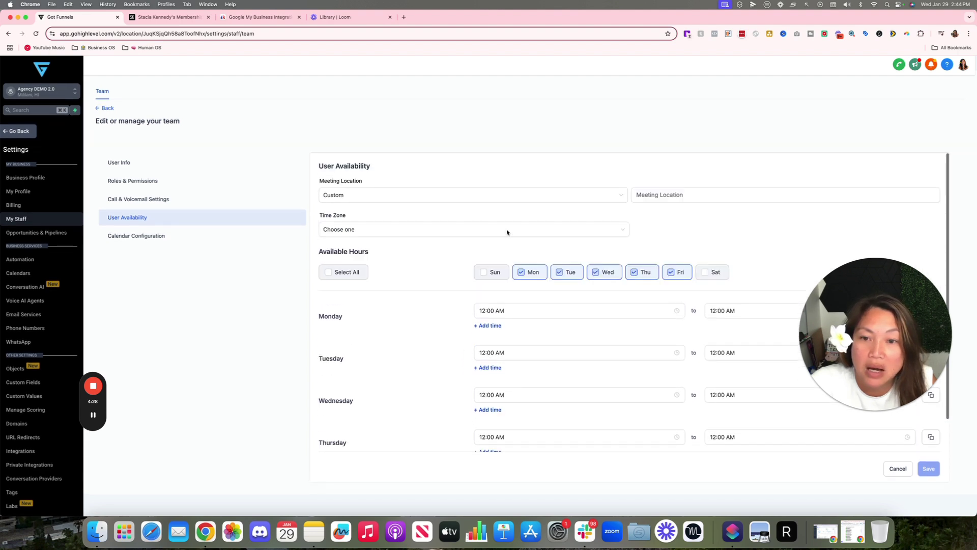
left_click(127, 237)
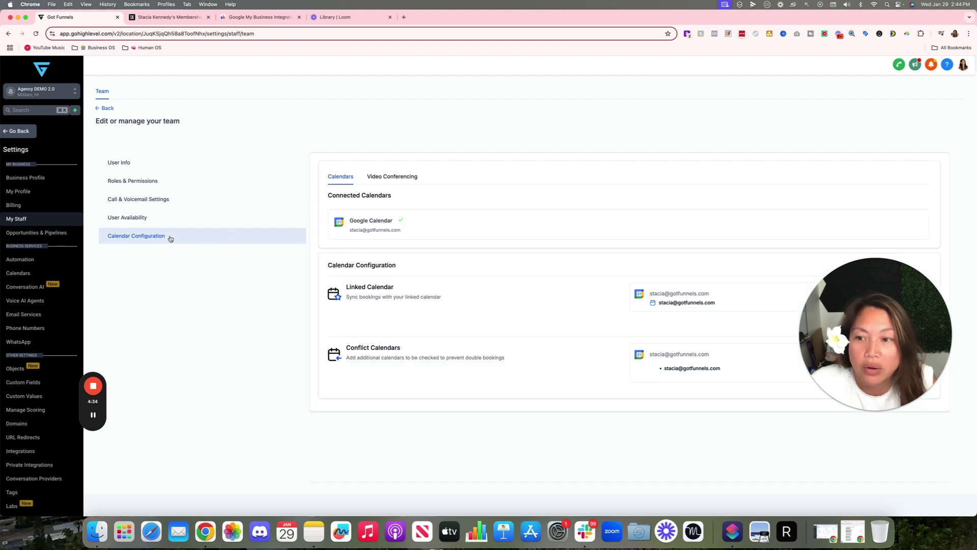
left_click(387, 176)
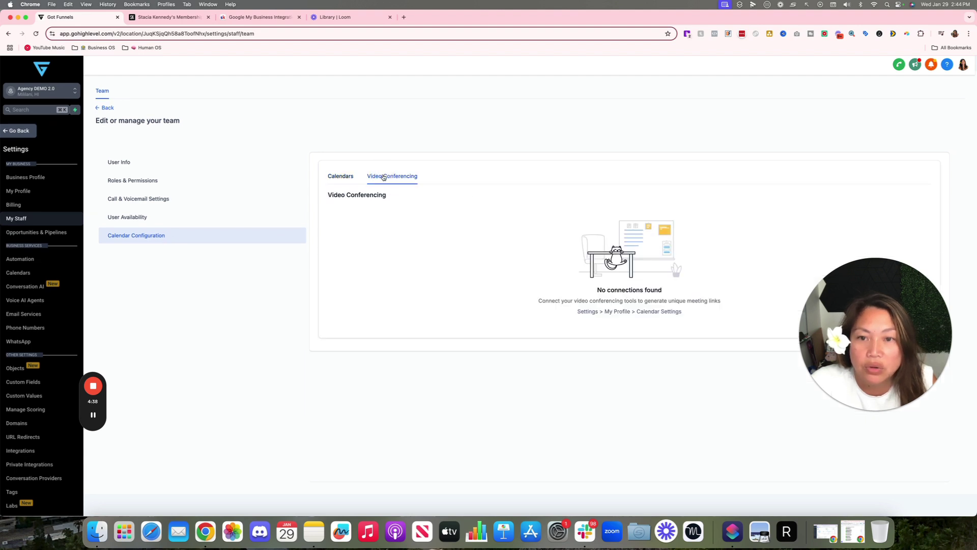
left_click_drag(835, 307, 659, 299)
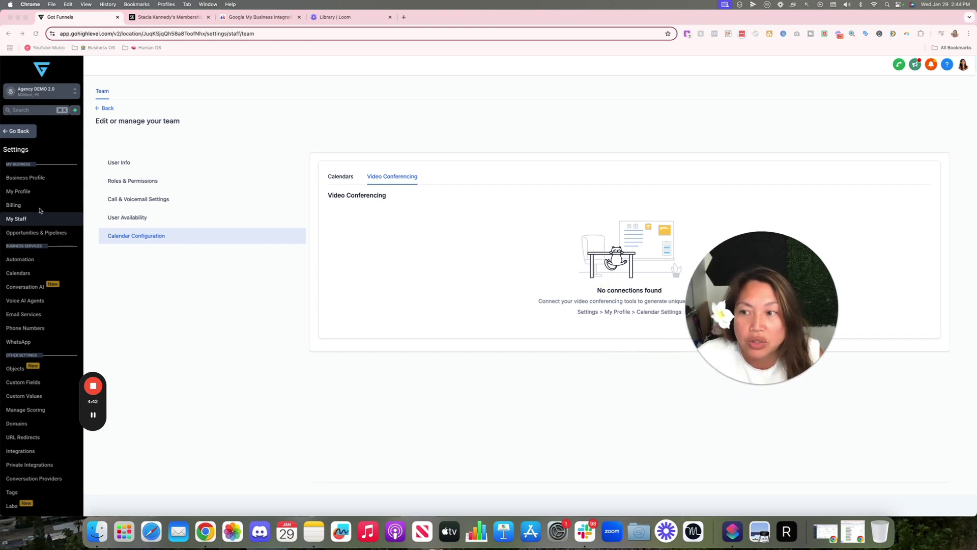
Step: Open My Profile and scroll through its calendar and availability settings
left_click(19, 192)
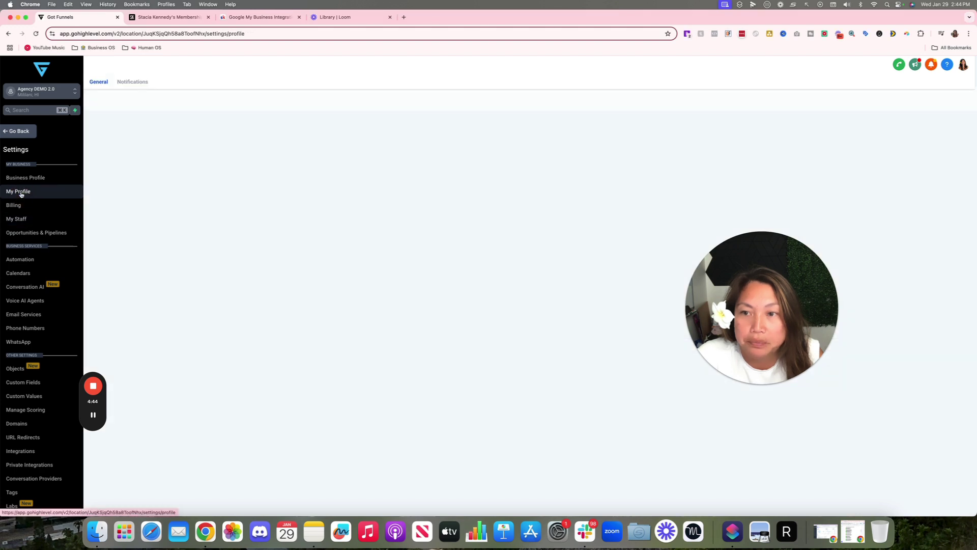
scroll(246, 243, "down", 4)
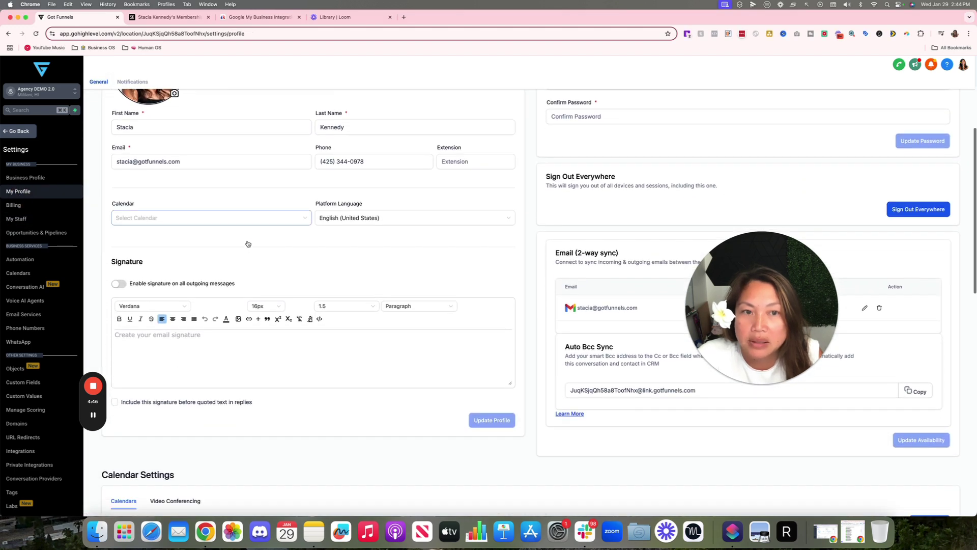
scroll(247, 242, "down", 5)
scroll(247, 243, "up", 4)
scroll(615, 189, "down", 3)
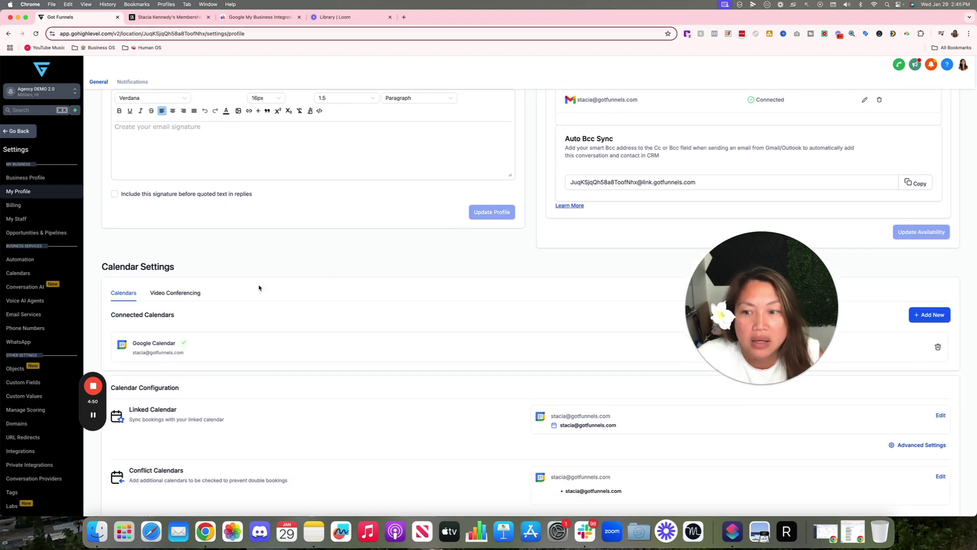
scroll(265, 285, "down", 5)
scroll(168, 209, "up", 3)
Step: Check the profile's Video Conferencing connections, return to Personal Data, leaving First Name unchanged
left_click(178, 220)
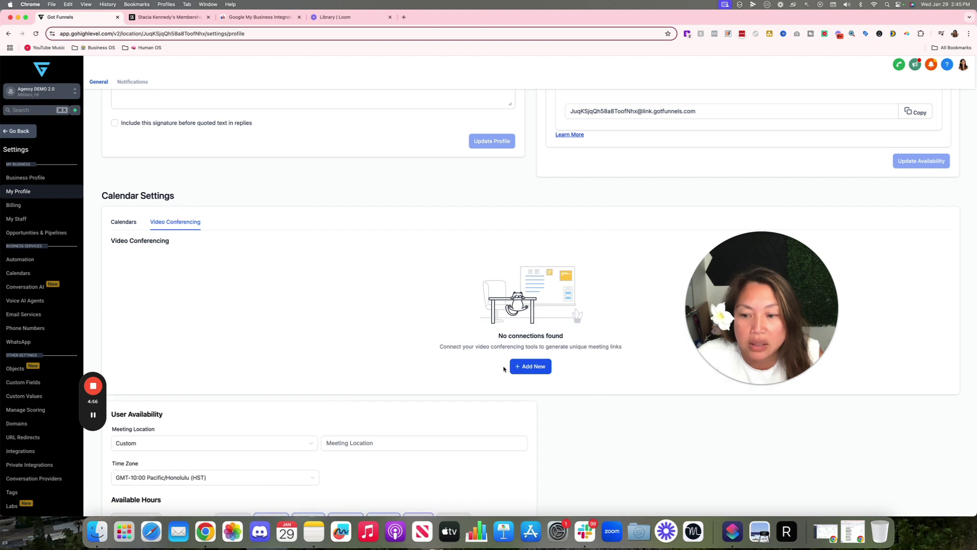
scroll(403, 384, "down", 5)
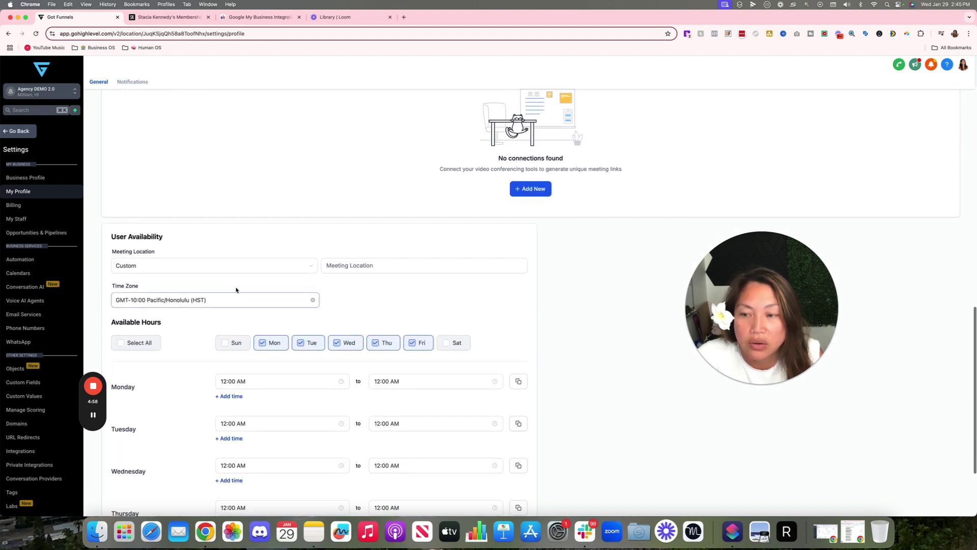
scroll(395, 426, "down", 4)
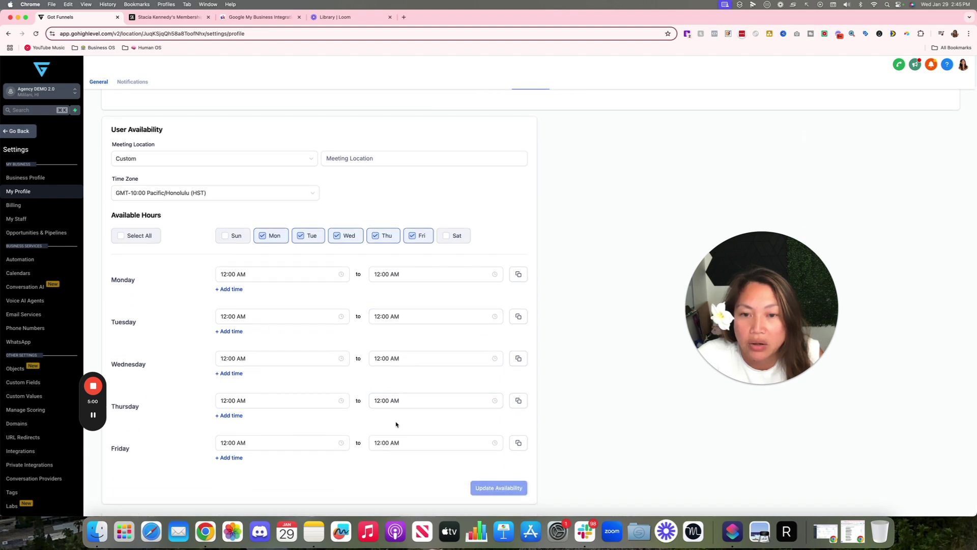
scroll(396, 424, "up", 2)
scroll(396, 424, "up", 6)
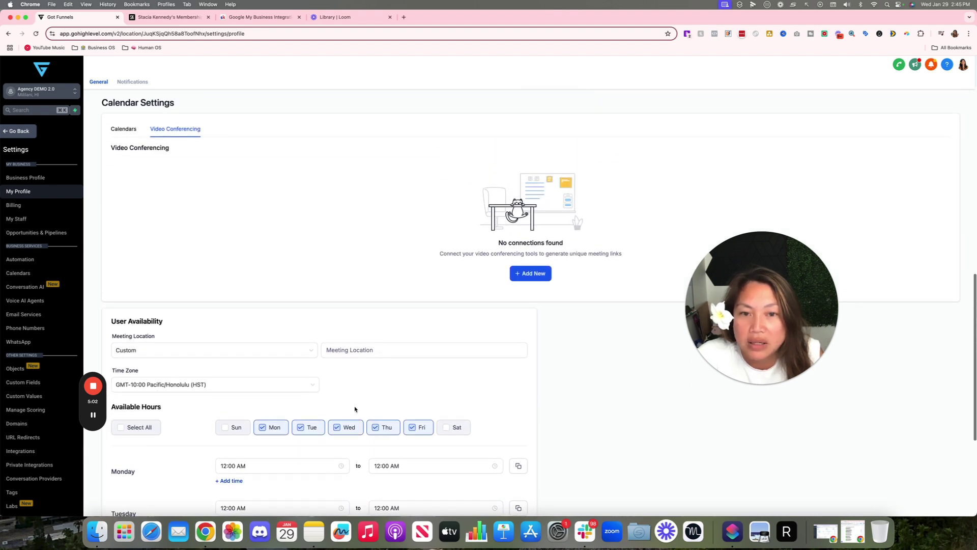
scroll(367, 372, "up", 14)
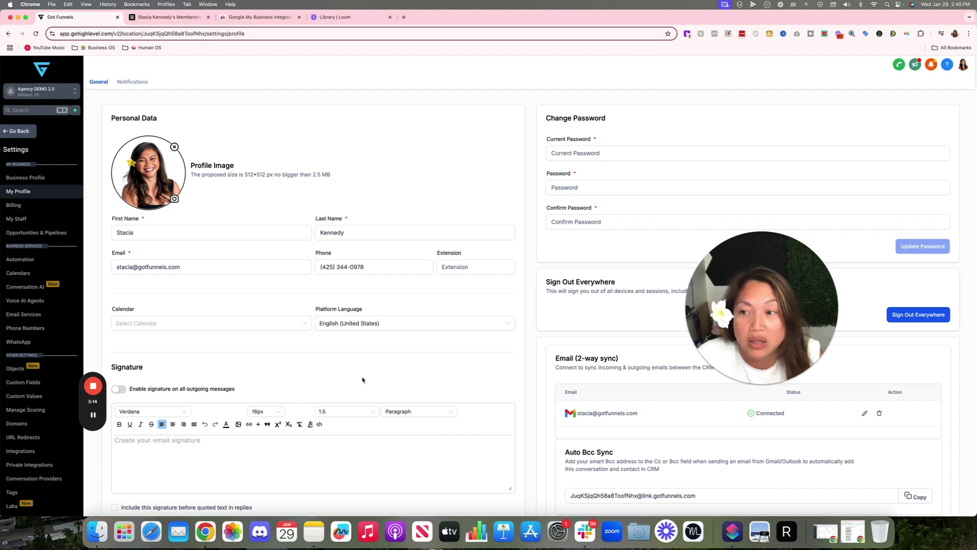
left_click(136, 230)
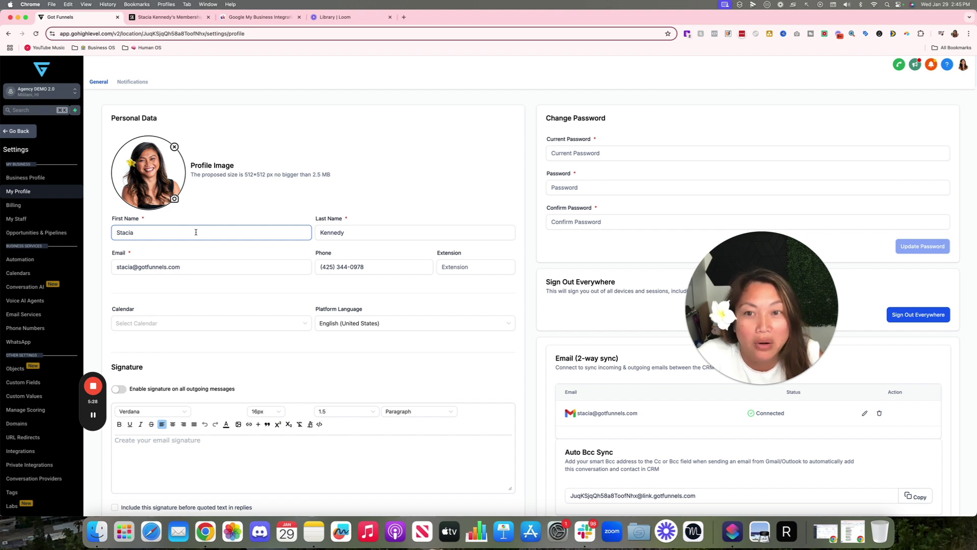
left_click(202, 250)
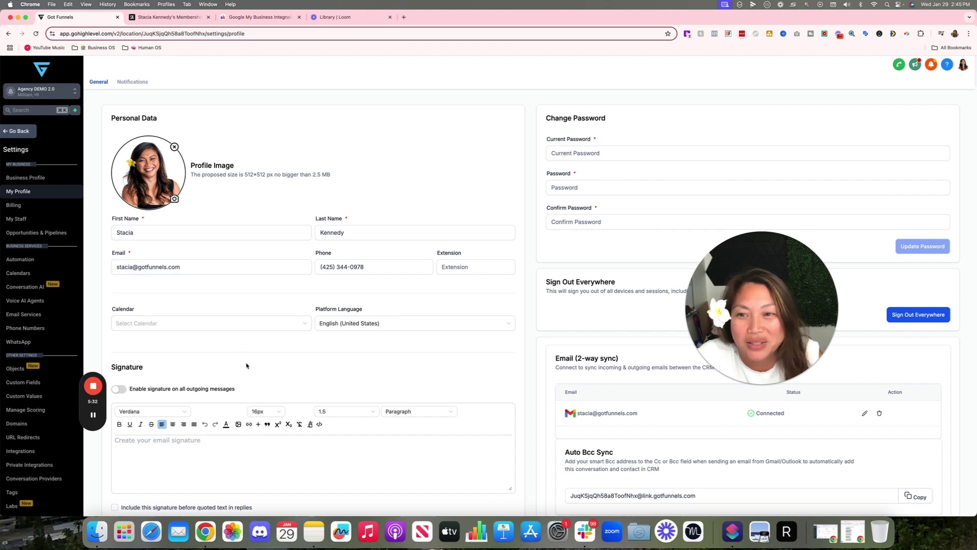